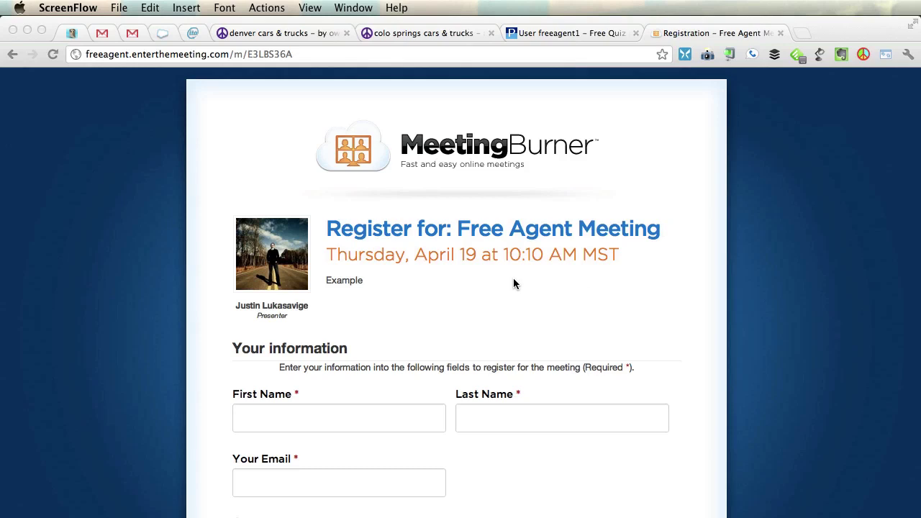
Reload the MeetingBurner registration page and scroll down to the form.
scroll(514, 280, "down", 2)
left_click(336, 362)
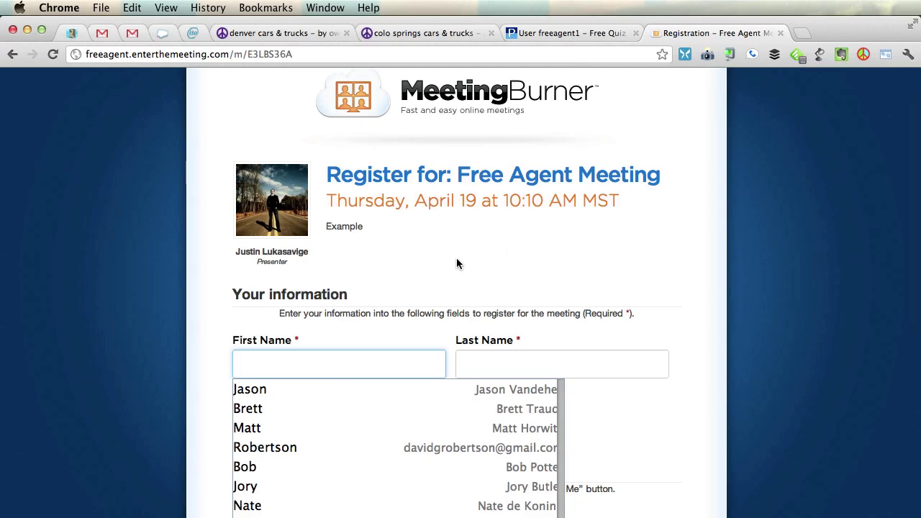
left_click(320, 54)
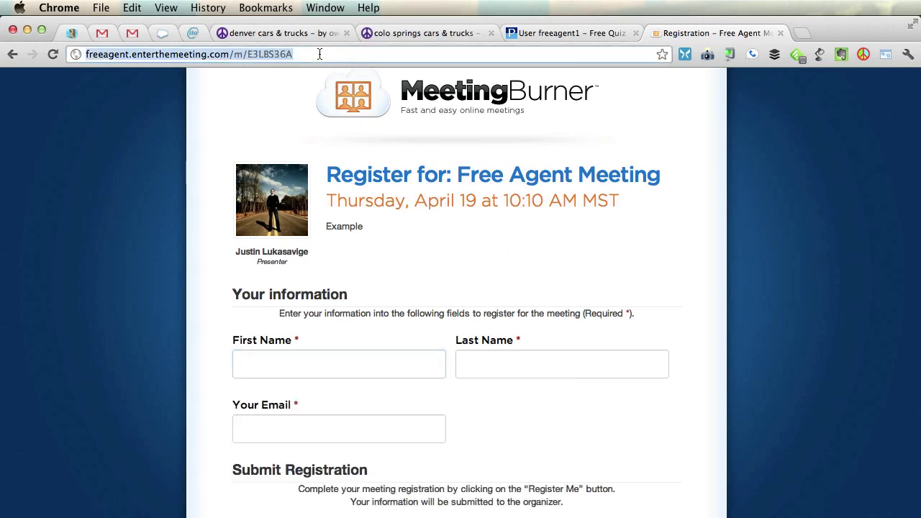
key("Return")
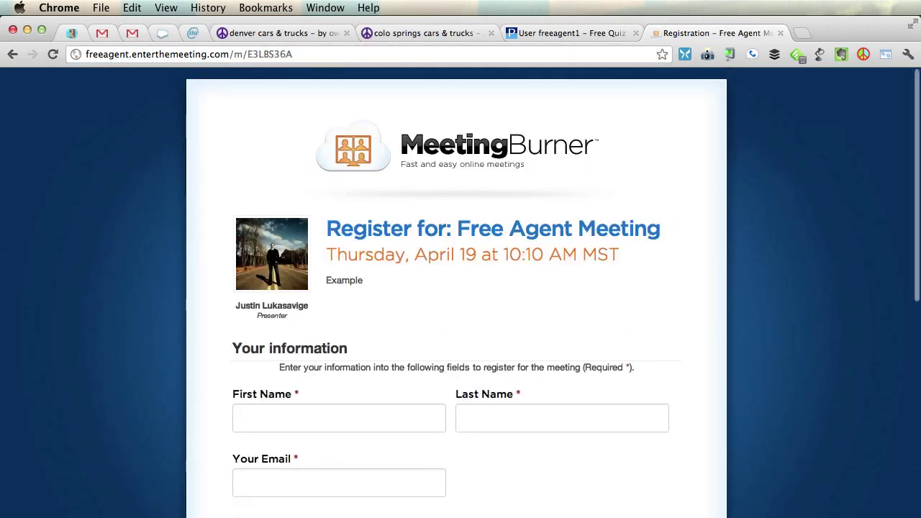
scroll(397, 250, "down", 3)
Fill in First Name 'Free', Last Name 'Agent' and paste the registrant's e-mail.
left_click(310, 325)
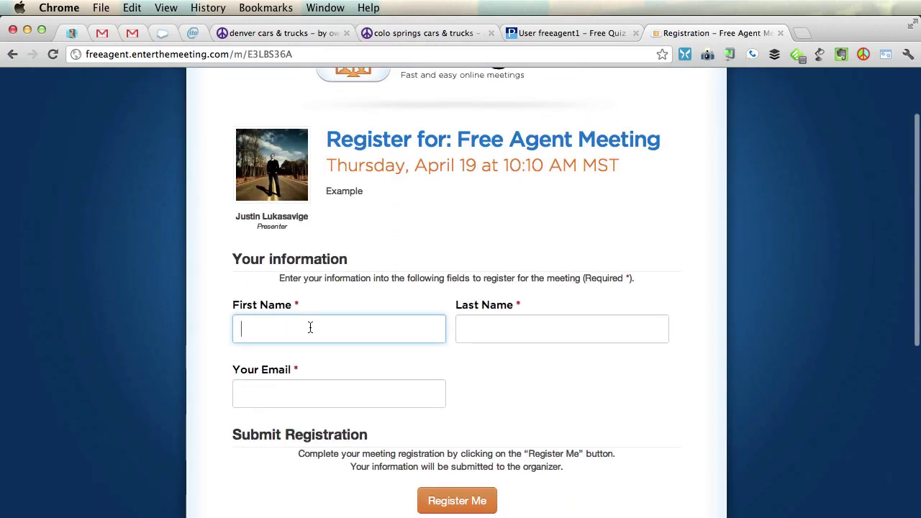
type("Free")
key("Tab")
type("Agent")
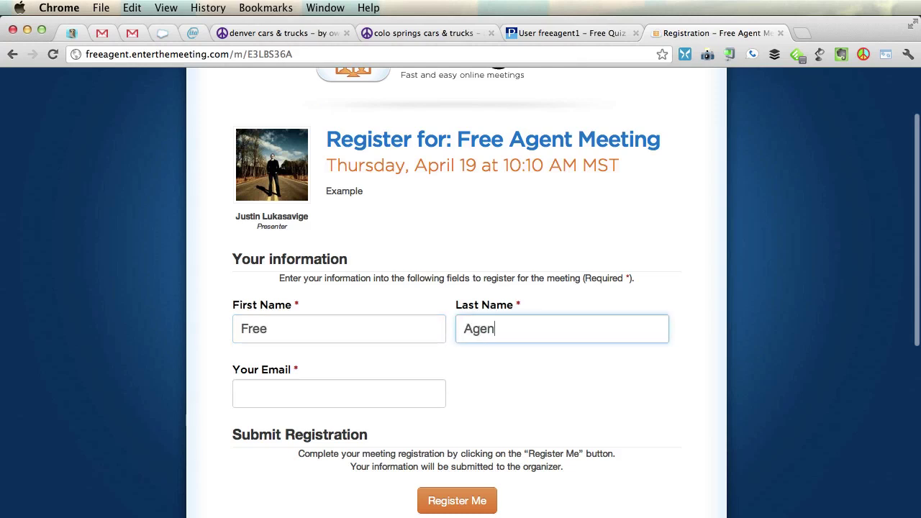
key("Tab")
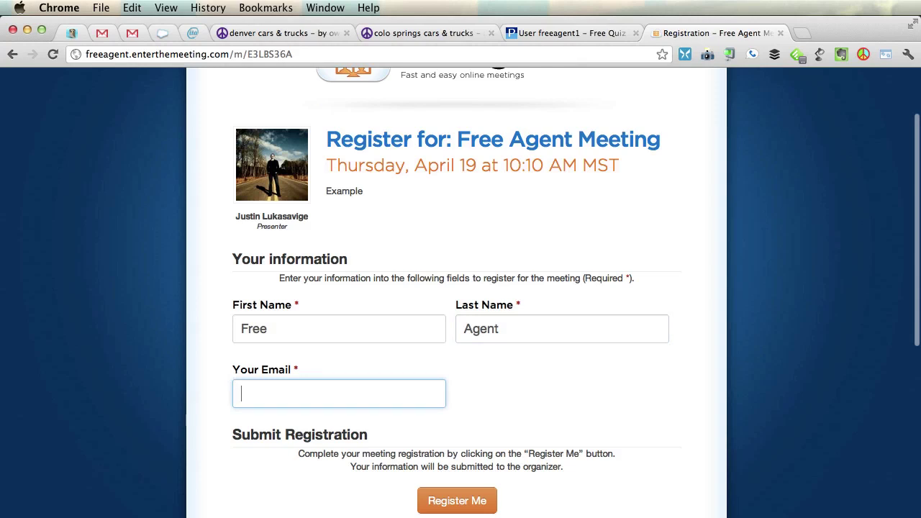
key("super+v")
left_click(475, 501)
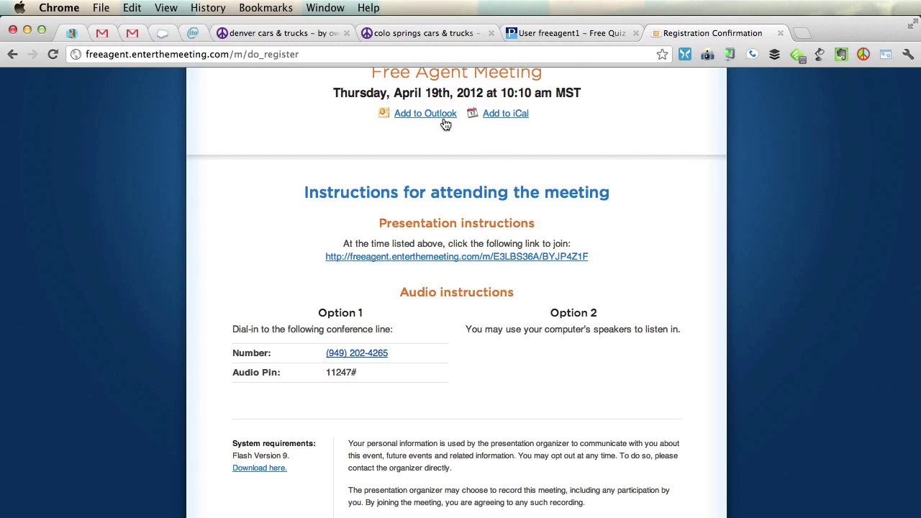
scroll(445, 123, "up", 5)
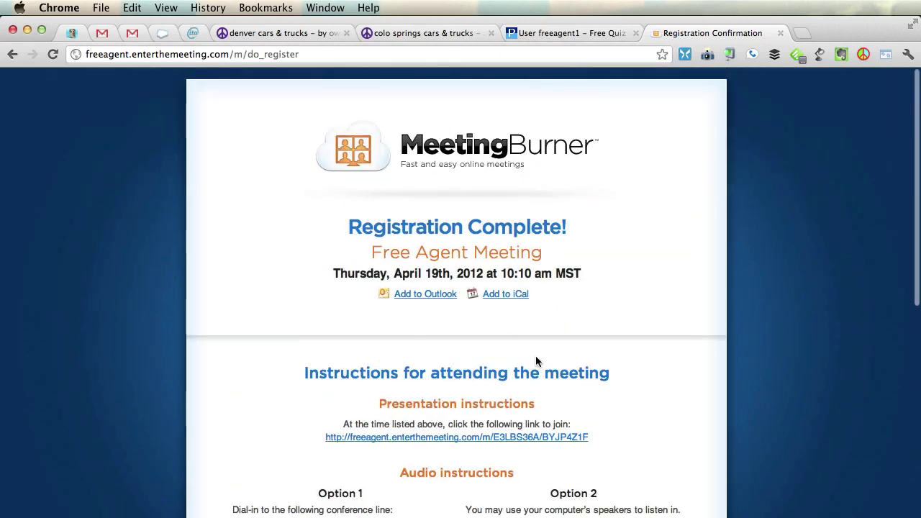
scroll(535, 360, "down", 5)
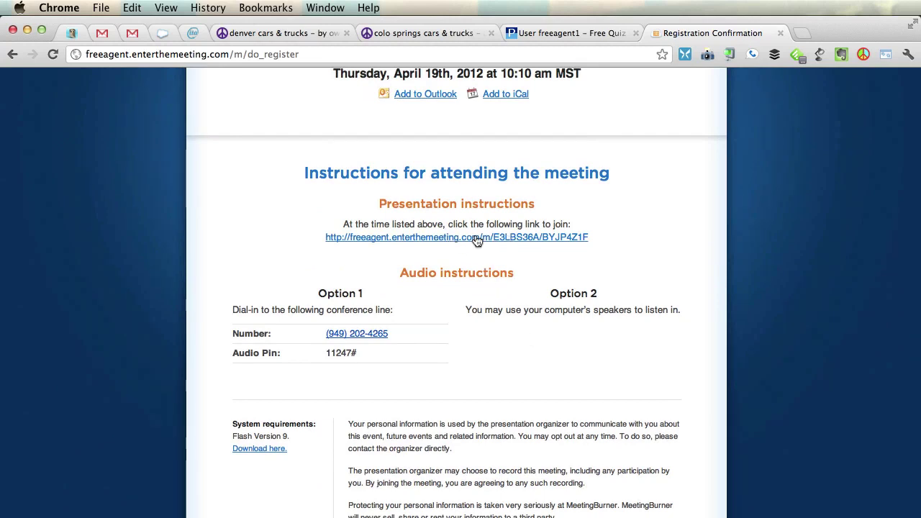
scroll(476, 240, "down", 3)
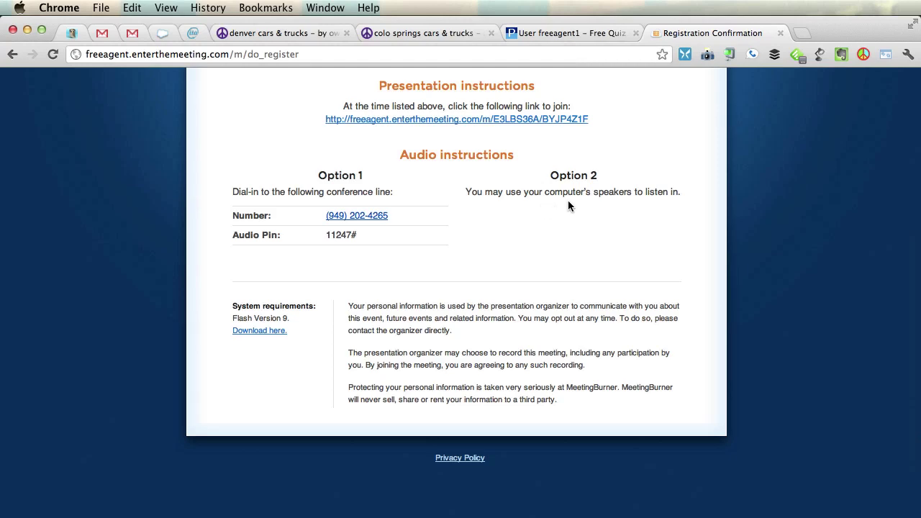
scroll(568, 205, "up", 2)
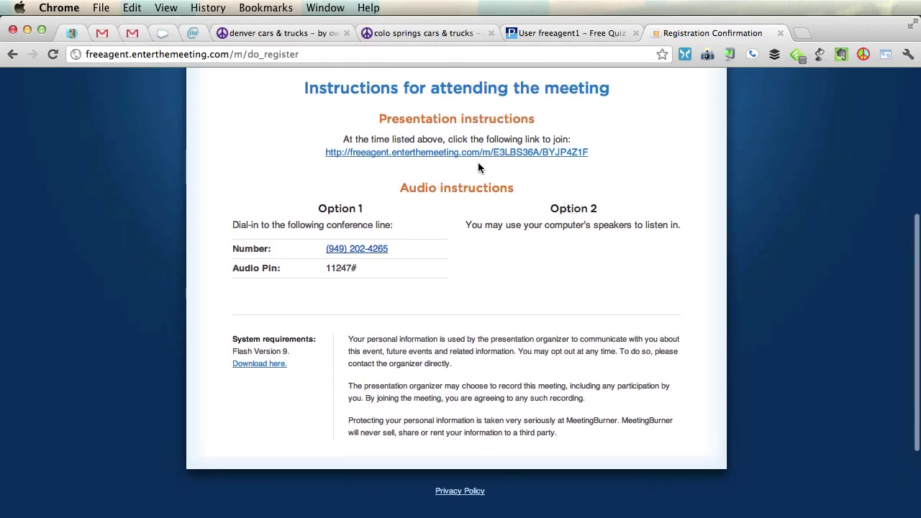
Join the Free Agent Meeting attendee room through its attendee link.
left_click(455, 156)
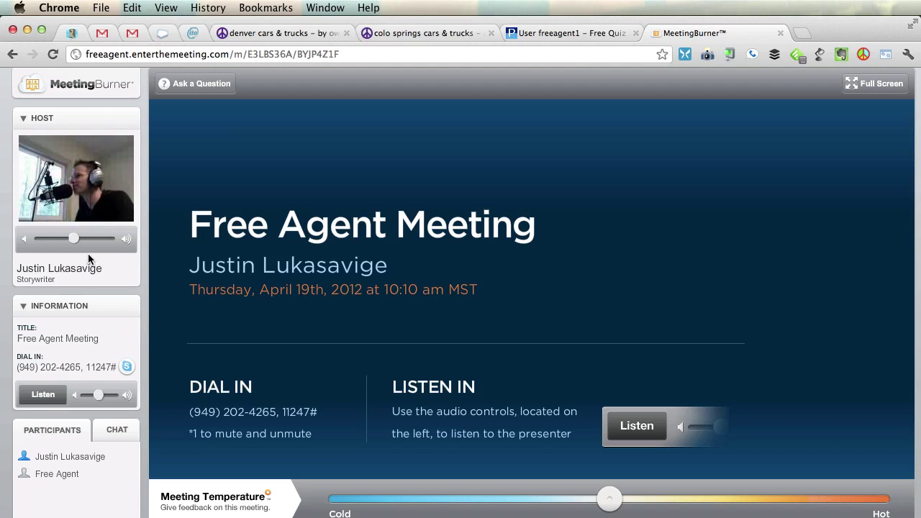
Raise the host volume and turn on Listen for the meeting audio, keeping Information expanded.
left_click_drag(75, 238, 88, 239)
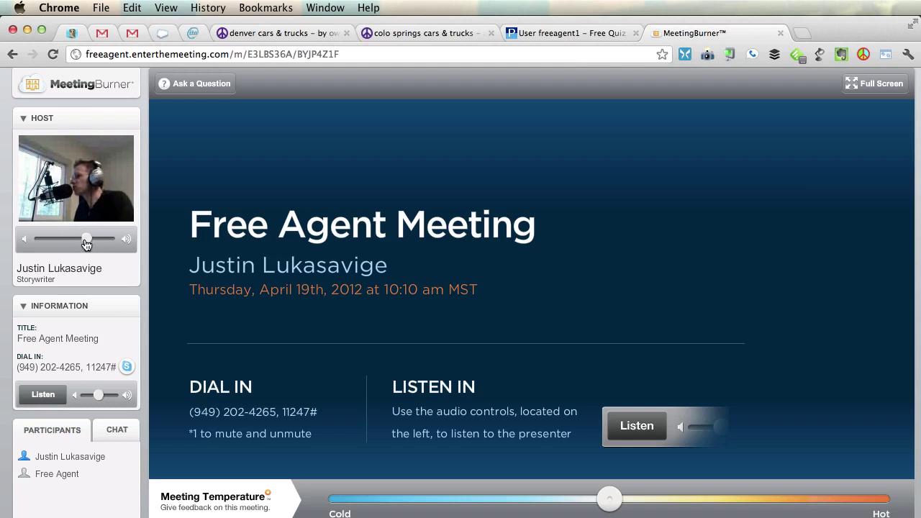
left_click(34, 398)
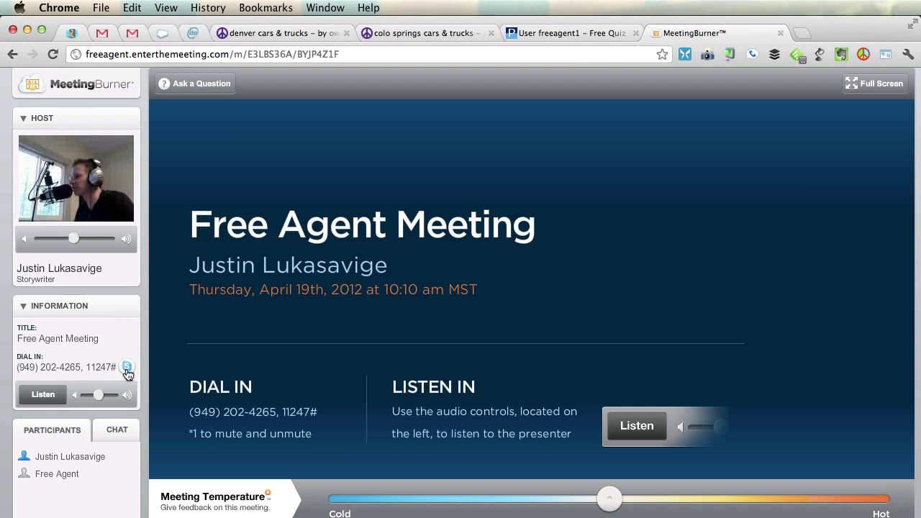
left_click(23, 308)
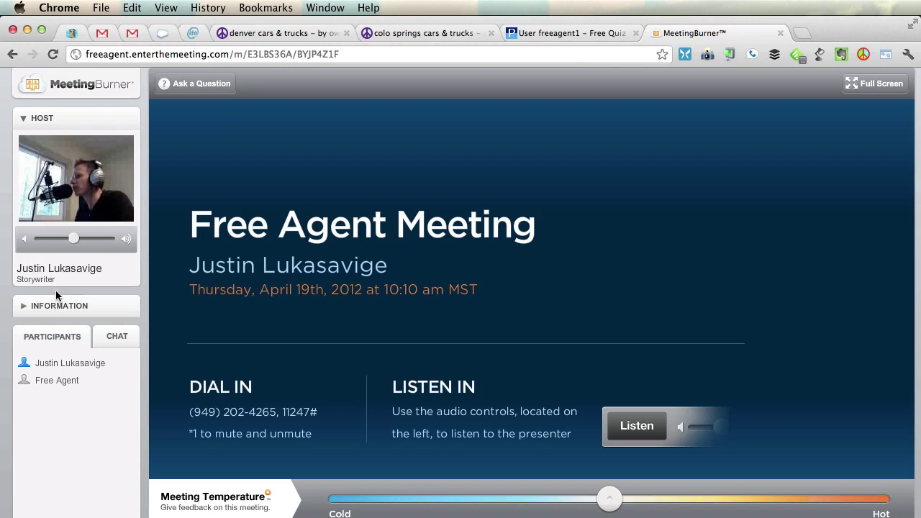
left_click(35, 305)
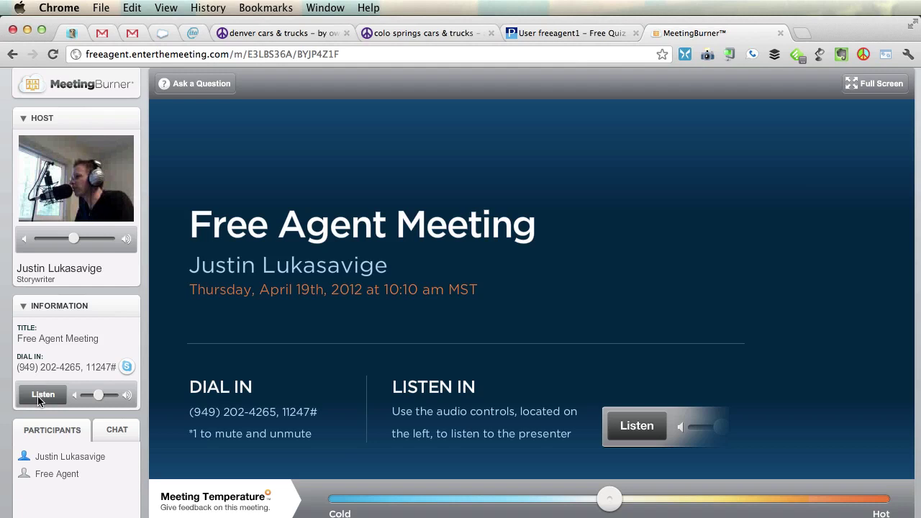
left_click(40, 400)
Collapse Information, post 'hi' in the meeting chat, then go to Ask a Question.
left_click(50, 305)
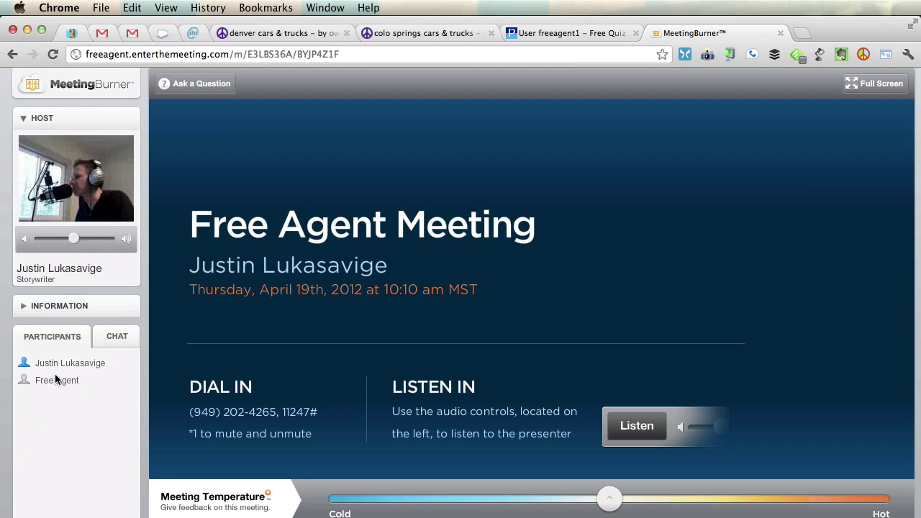
left_click(114, 338)
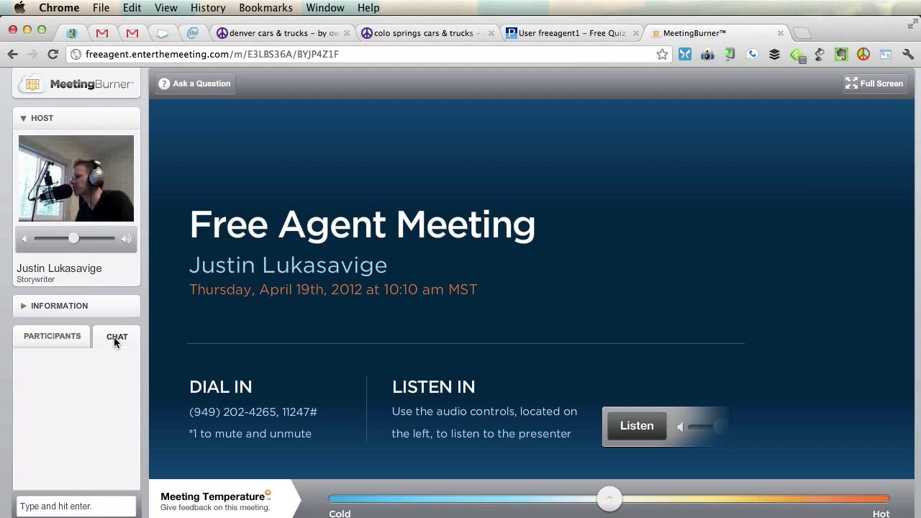
type("hi")
key("Return")
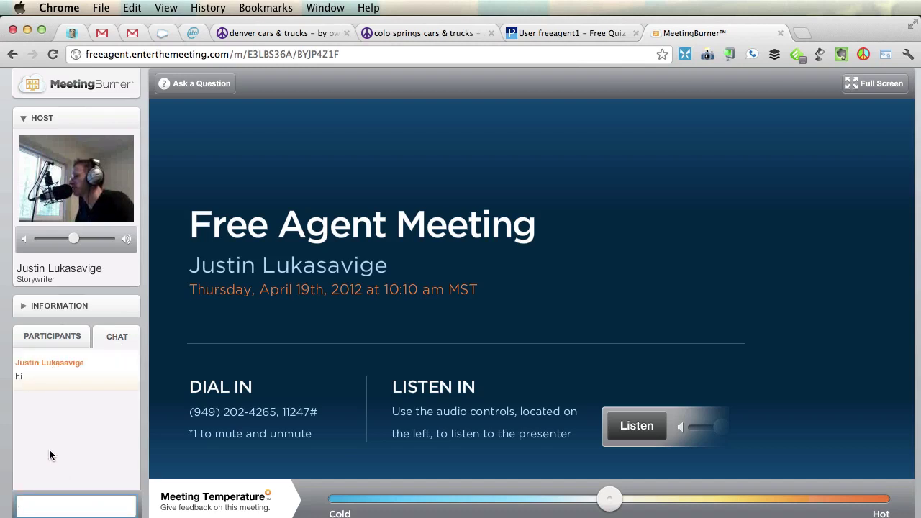
left_click(192, 87)
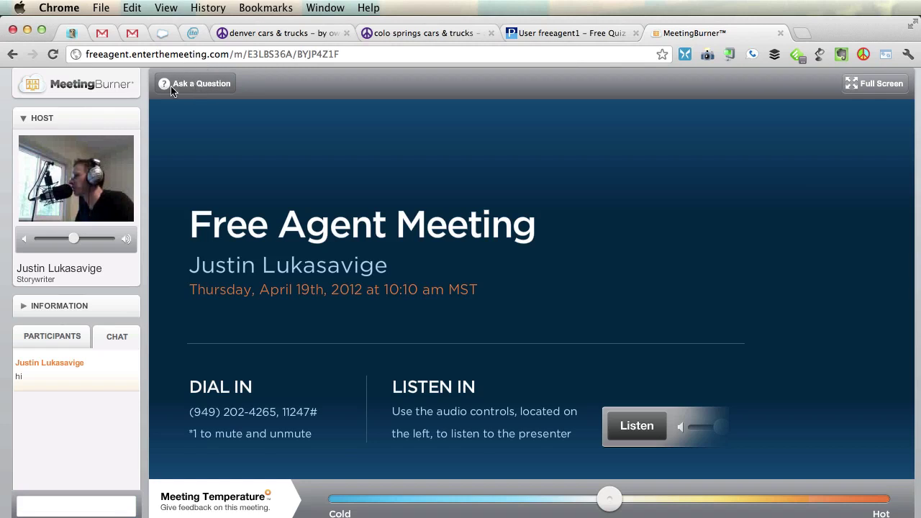
left_click(216, 84)
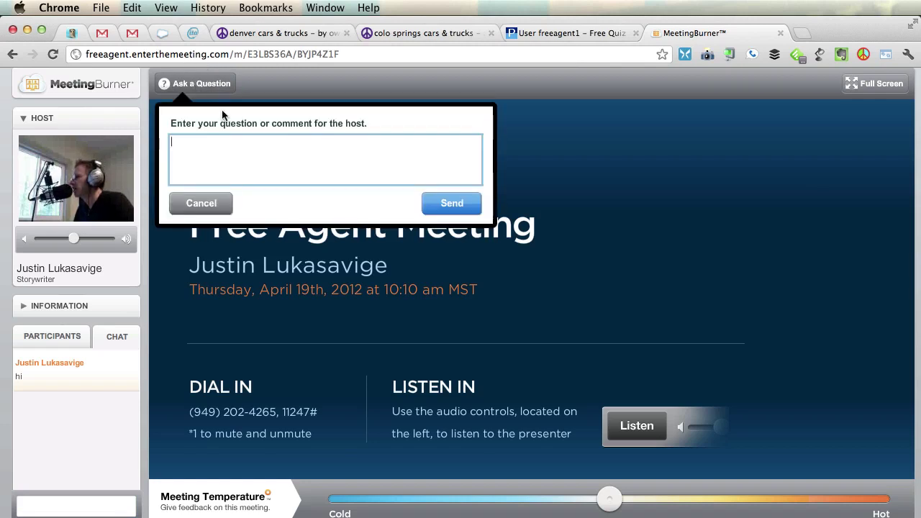
left_click(272, 160)
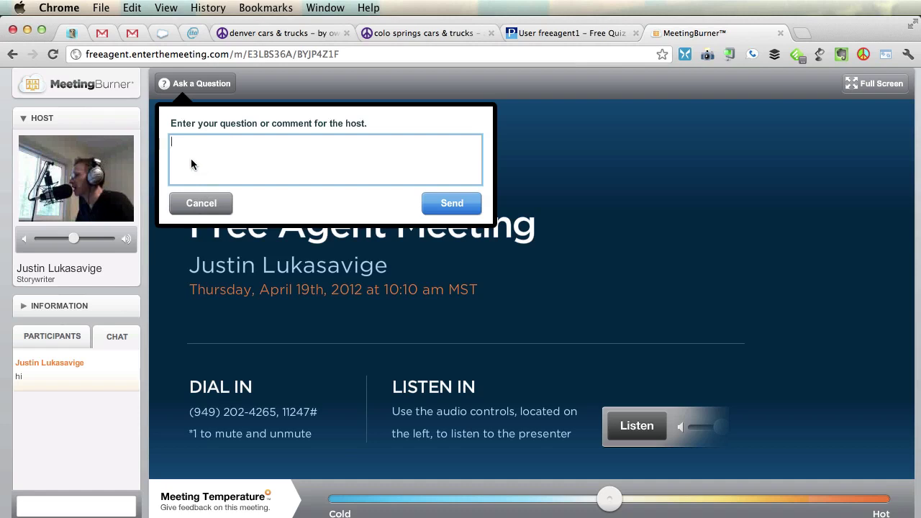
left_click(195, 206)
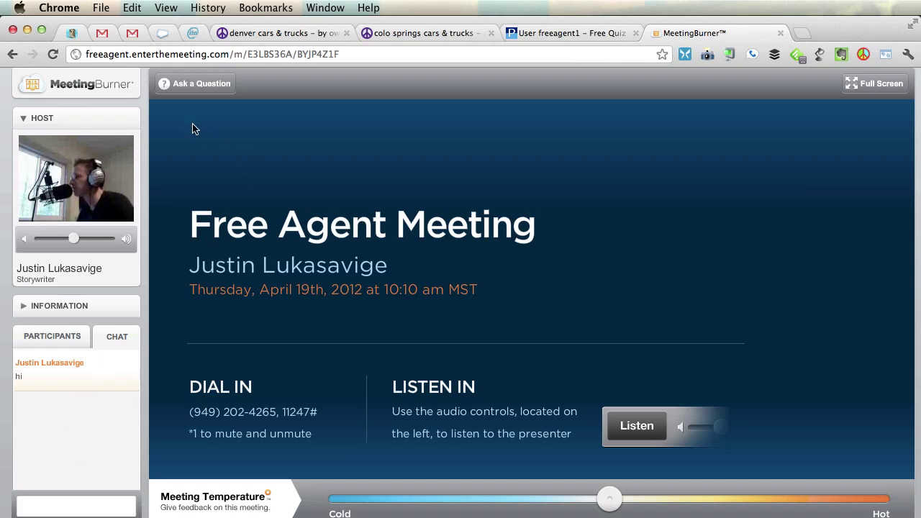
left_click(175, 87)
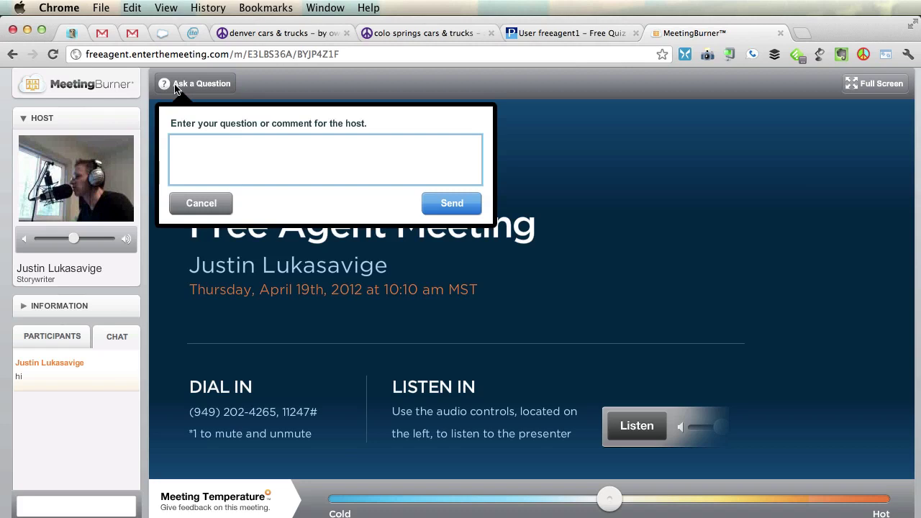
left_click(200, 204)
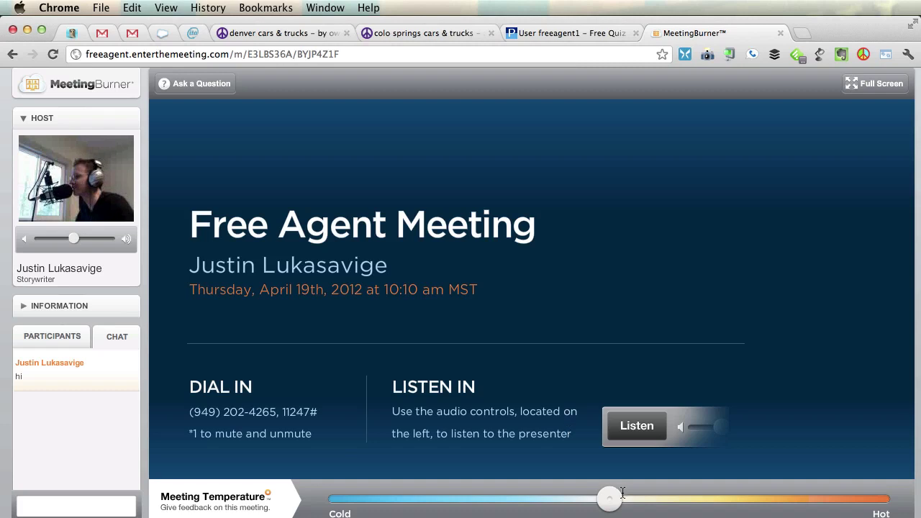
left_click_drag(619, 497, 676, 502)
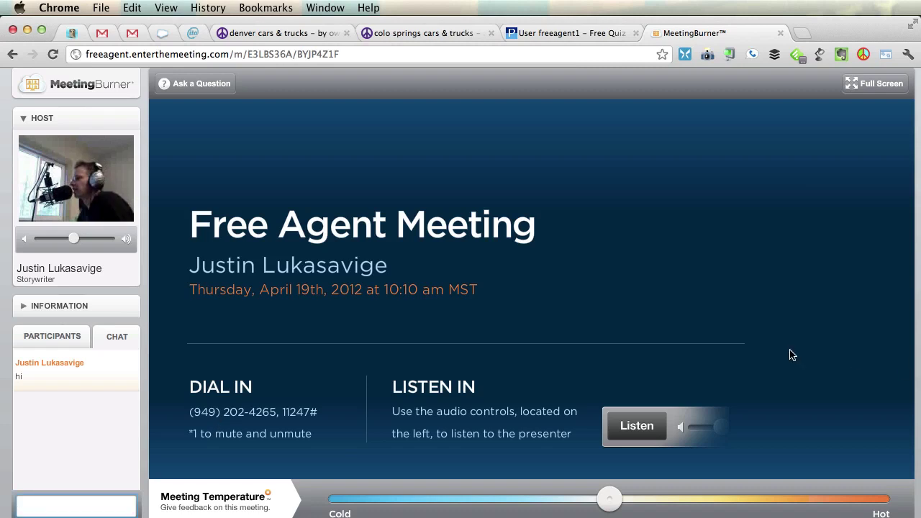
left_click(35, 508)
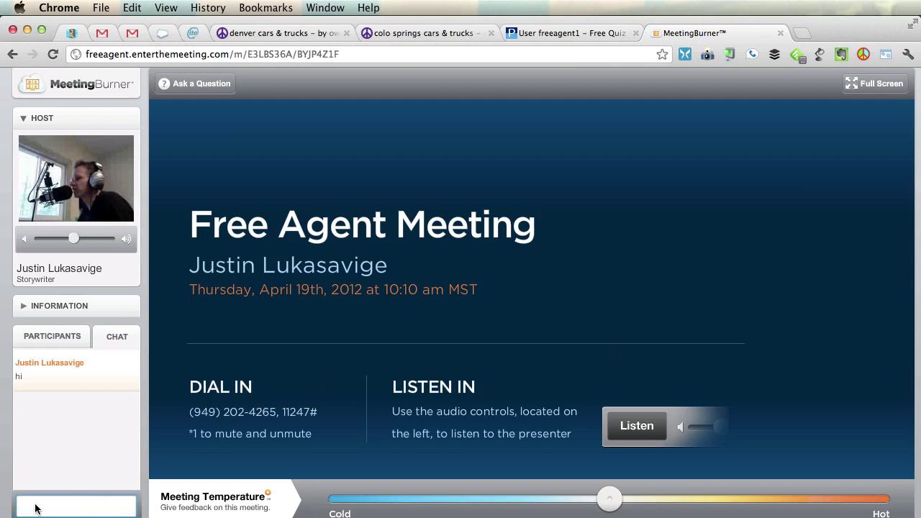